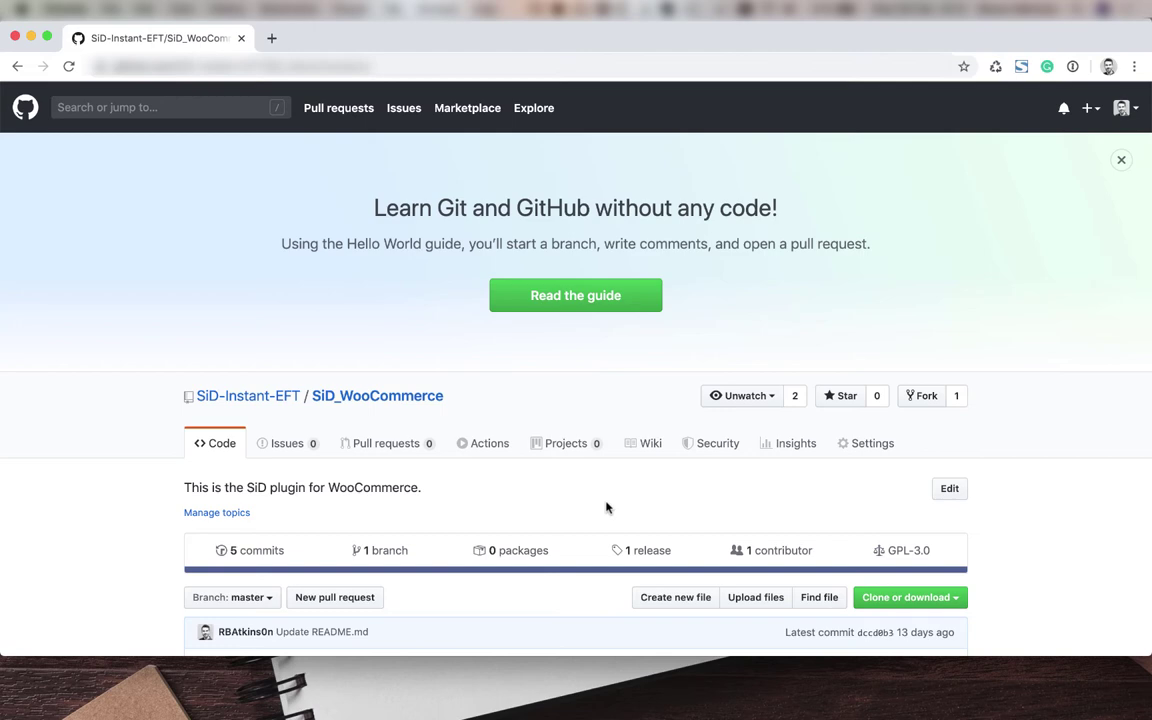
Download WooCommerce_3.9.1_SID_Plugin_1.0.0.zip from the releases page linked in the repository's installation notes
scroll(606, 508, "down", 15)
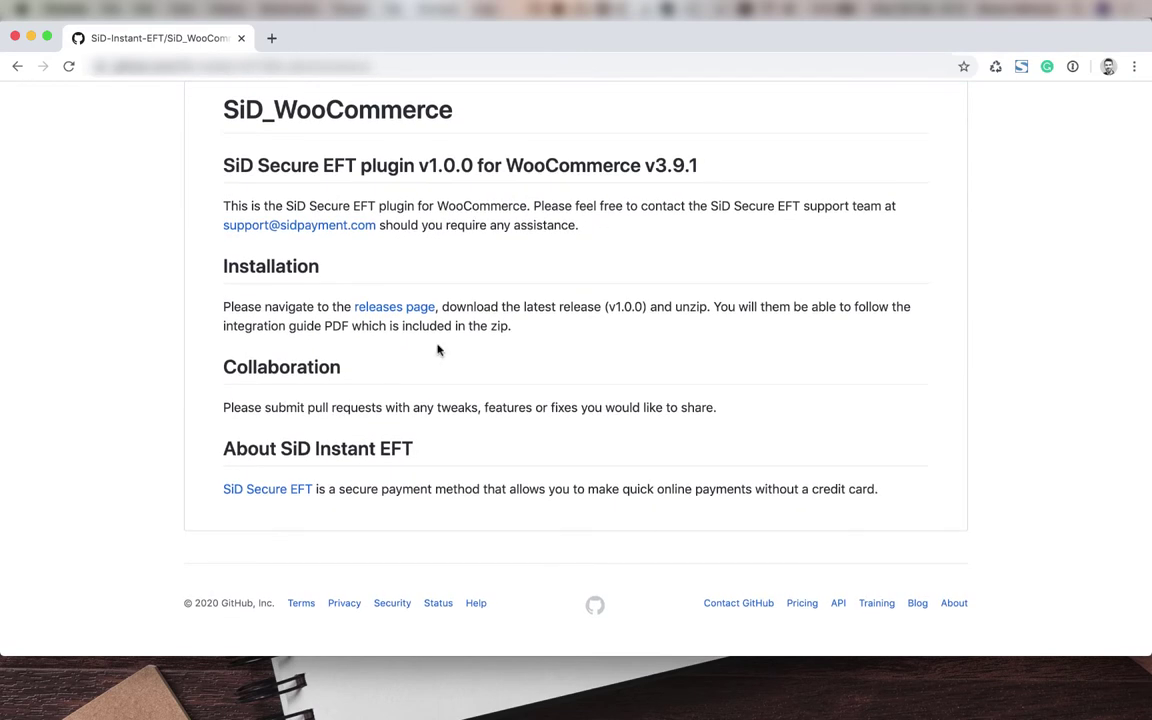
left_click(413, 312)
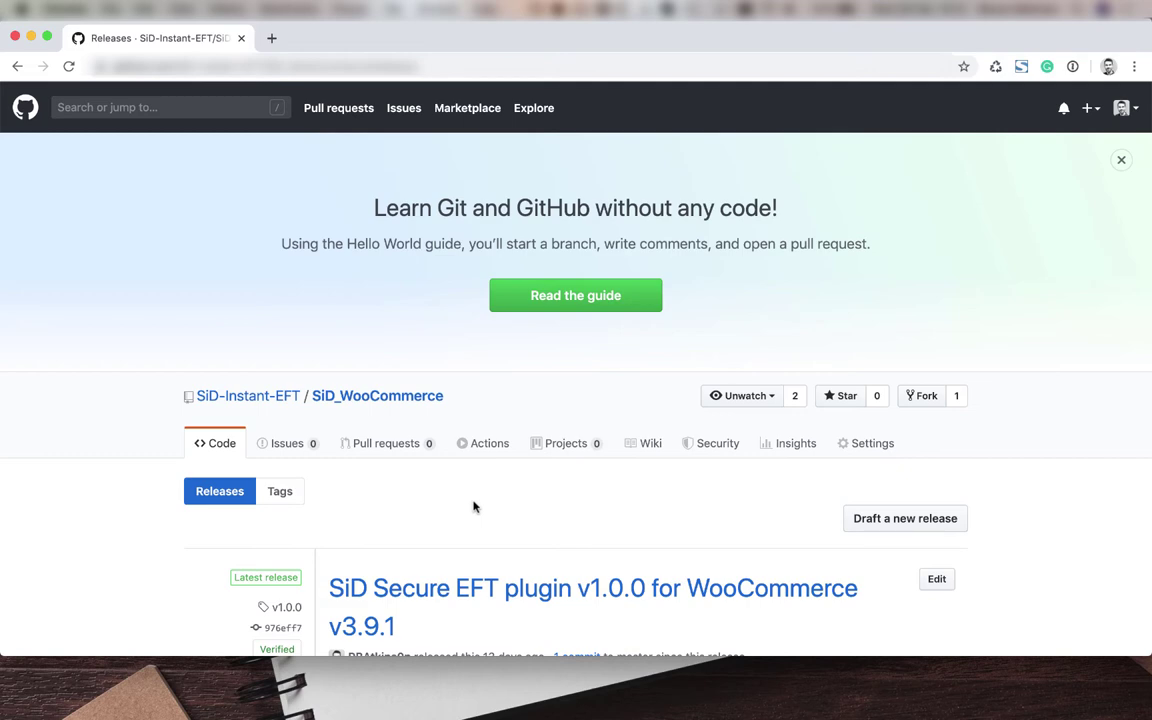
scroll(474, 507, "down", 5)
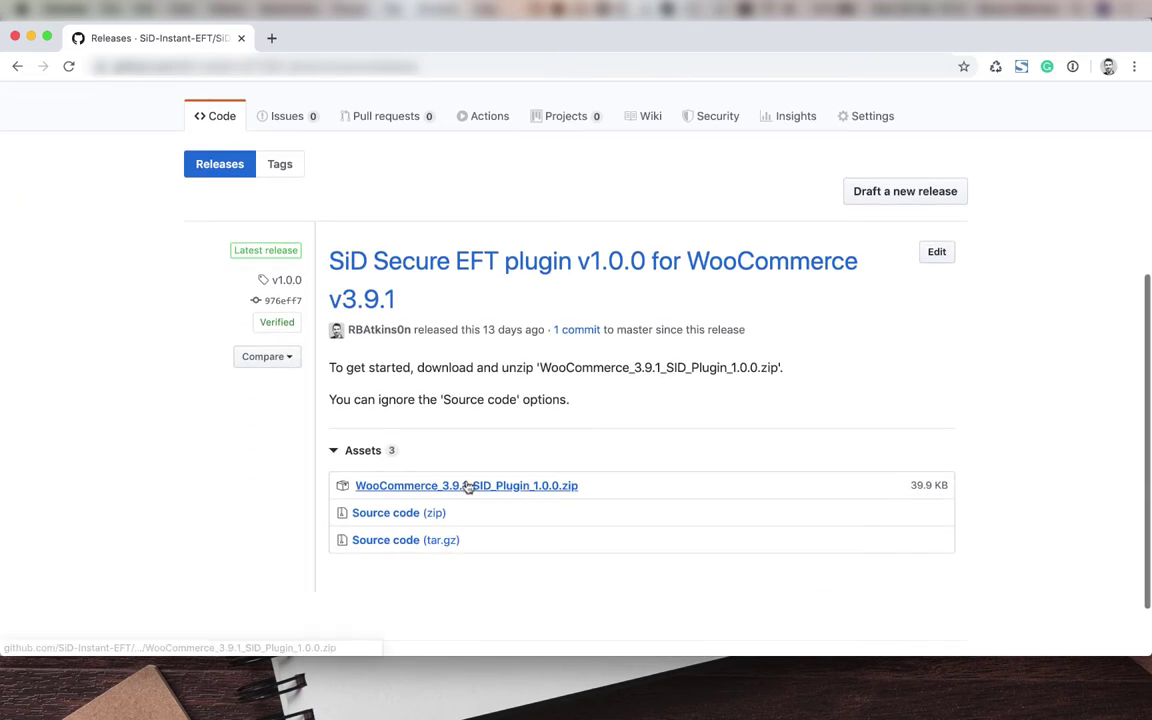
left_click(465, 484)
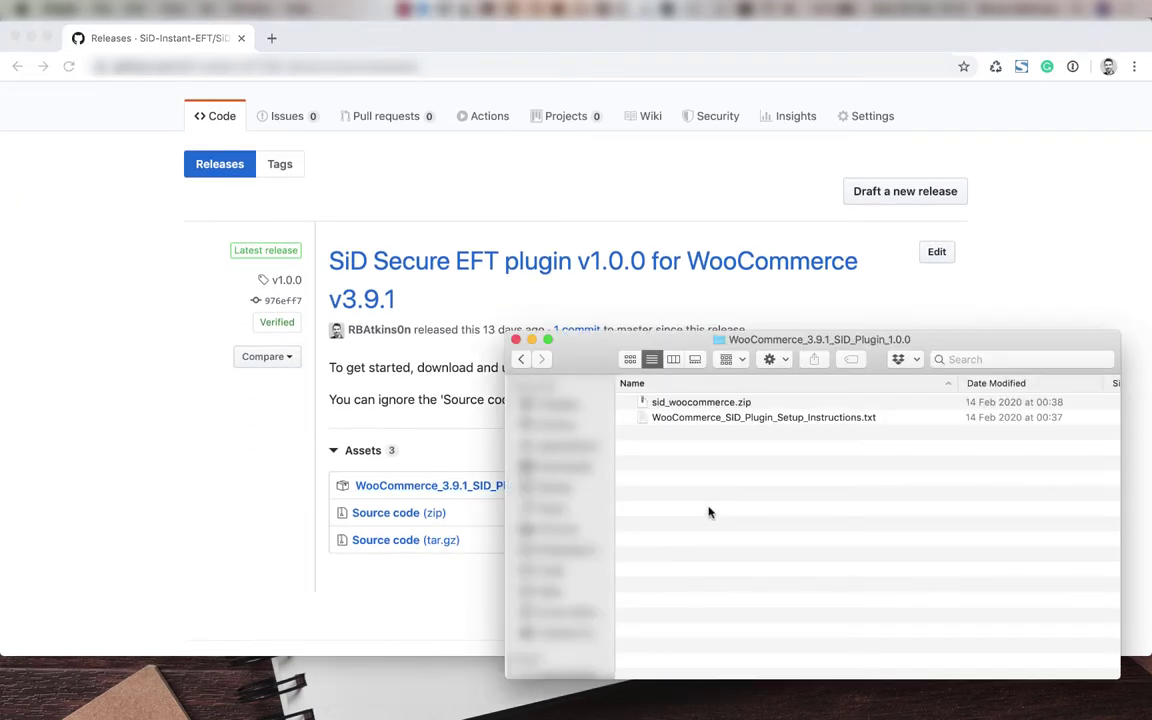
Open WooCommerce_SID_Plugin_Setup_Instructions.txt from the unzipped plugin folder and read the automatic installation instructions
left_click(749, 419)
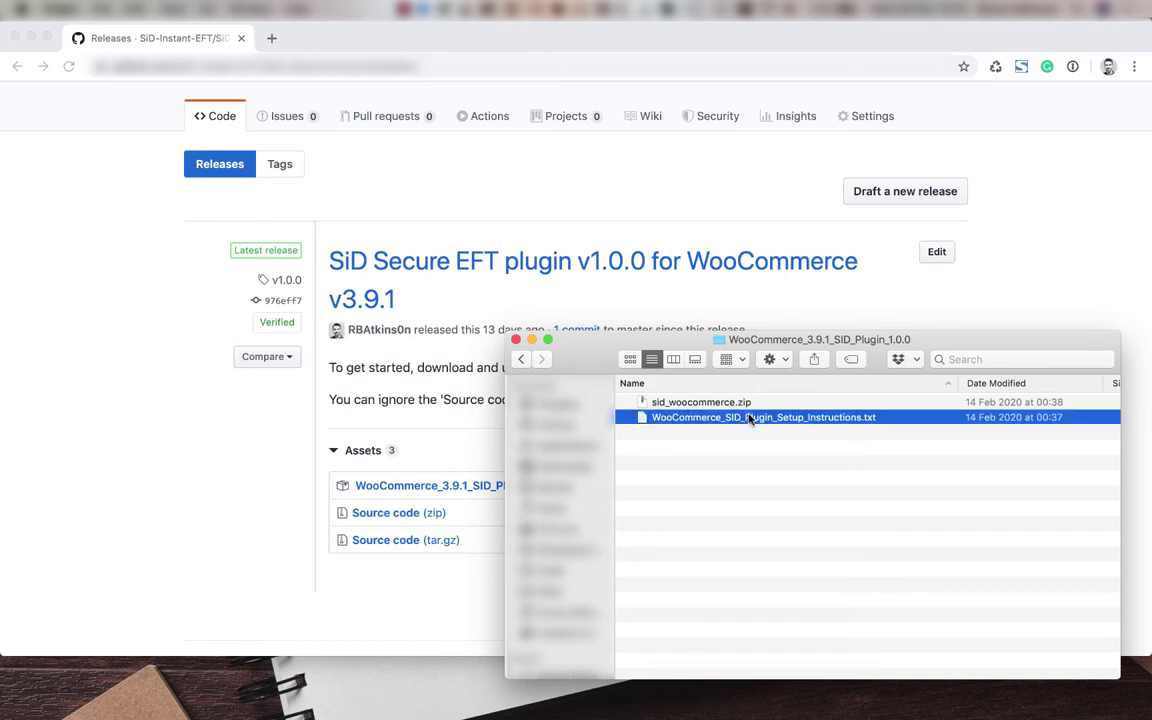
double_click(749, 419)
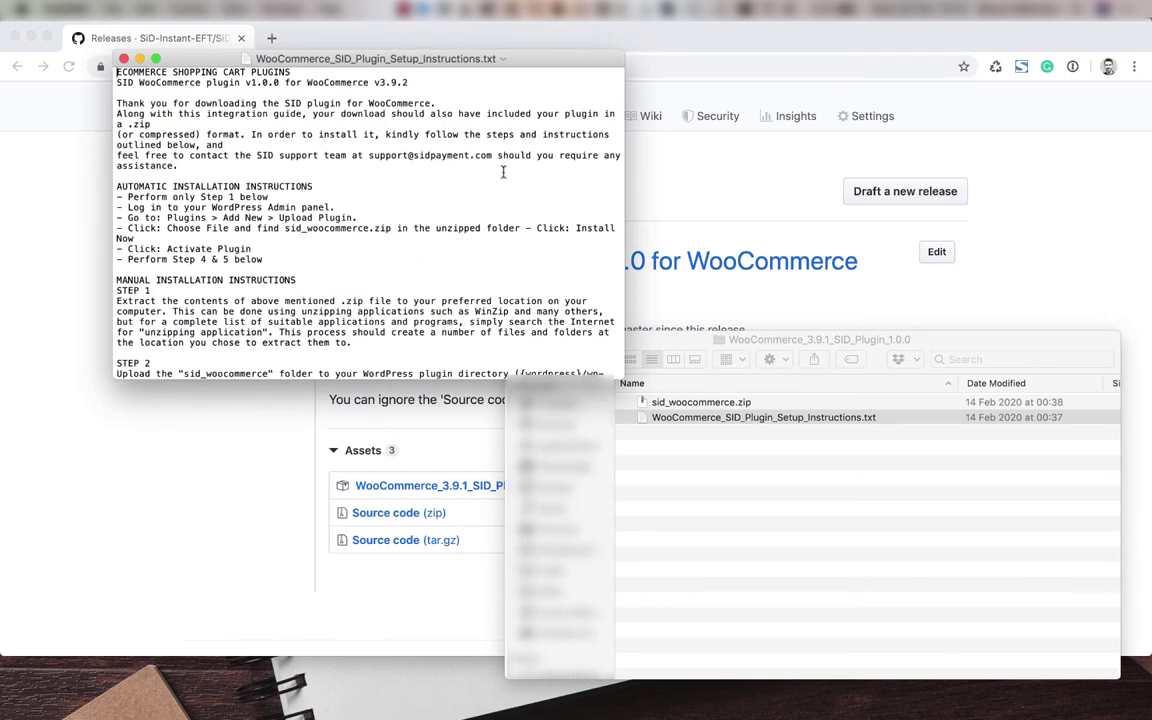
scroll(503, 172, "down", 5)
scroll(503, 172, "up", 6)
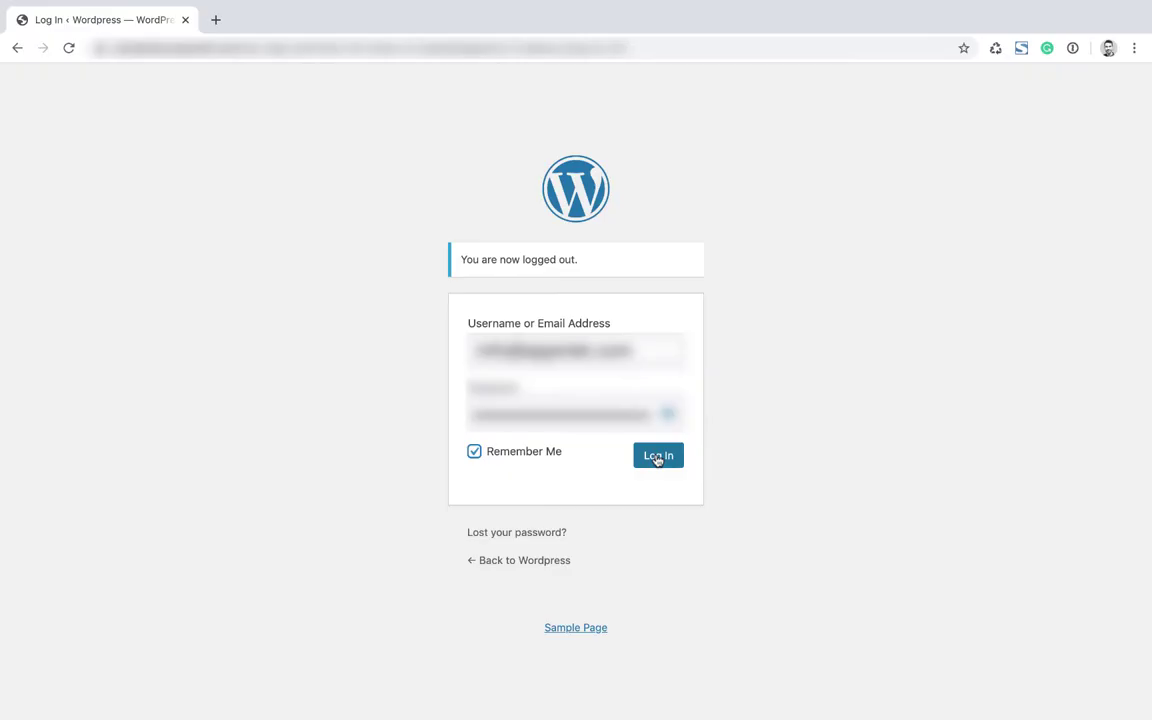
Log in to the WordPress admin and open the form for uploading a new plugin
left_click(657, 459)
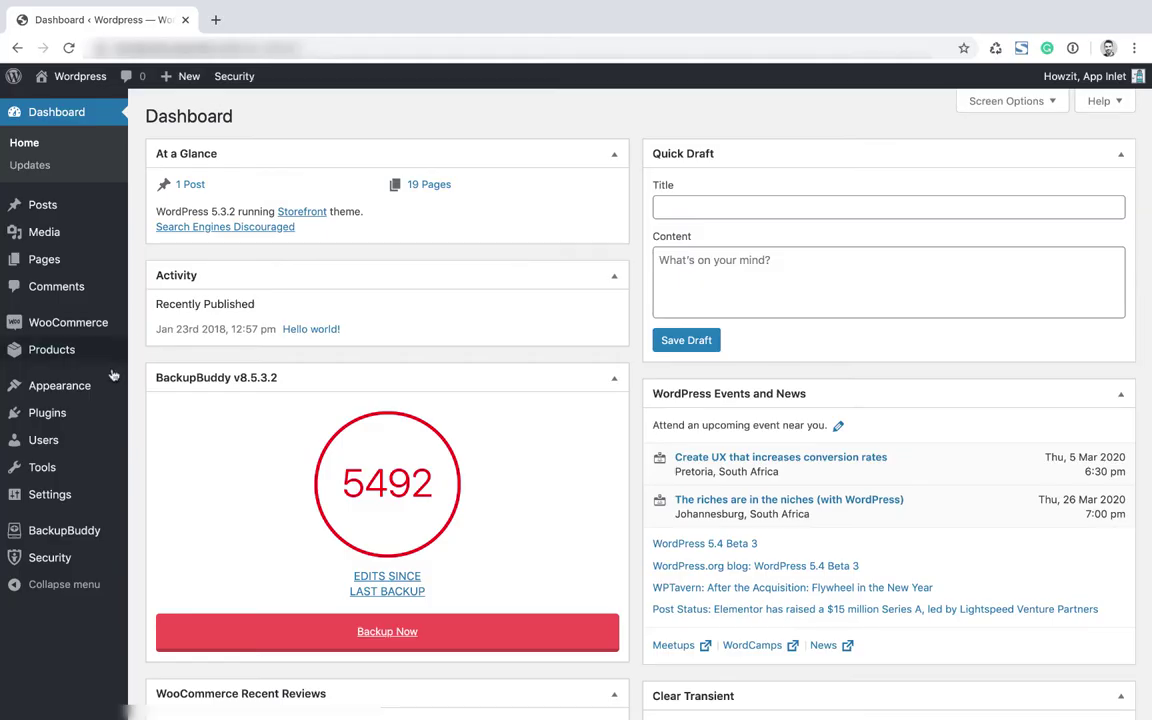
mouse_move(93, 416)
left_click(147, 441)
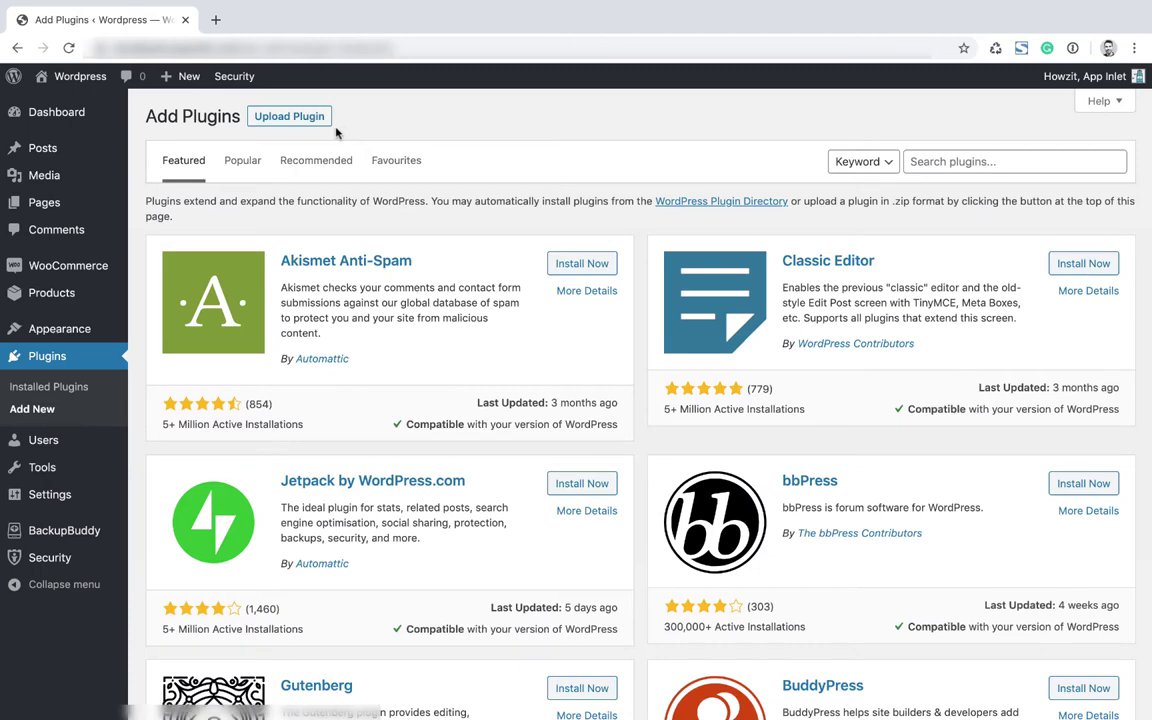
left_click(304, 117)
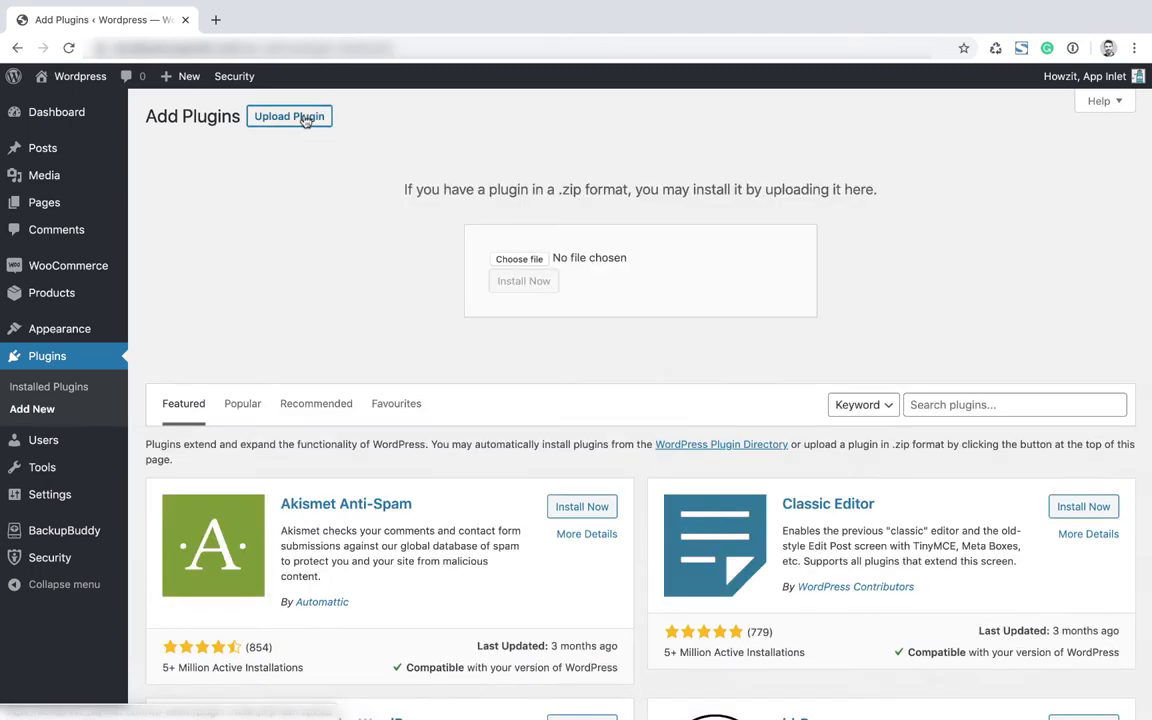
Install the plugin from the file sid_woocommerce.zip and activate it
left_click(509, 260)
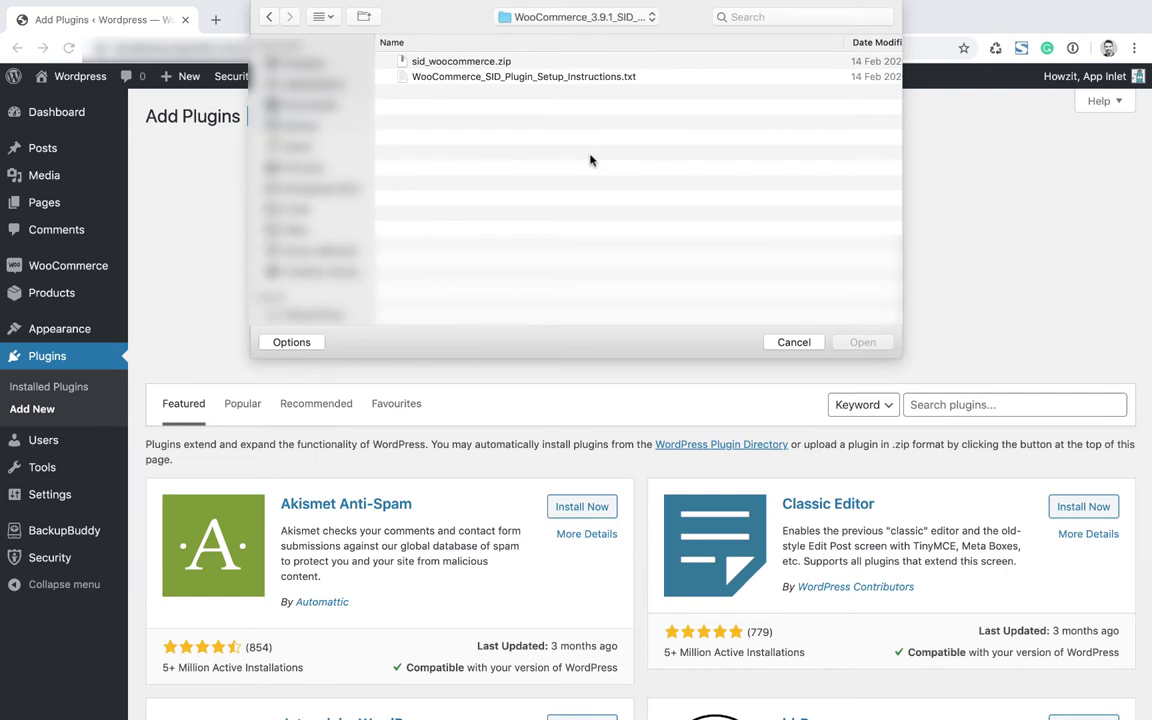
left_click(447, 60)
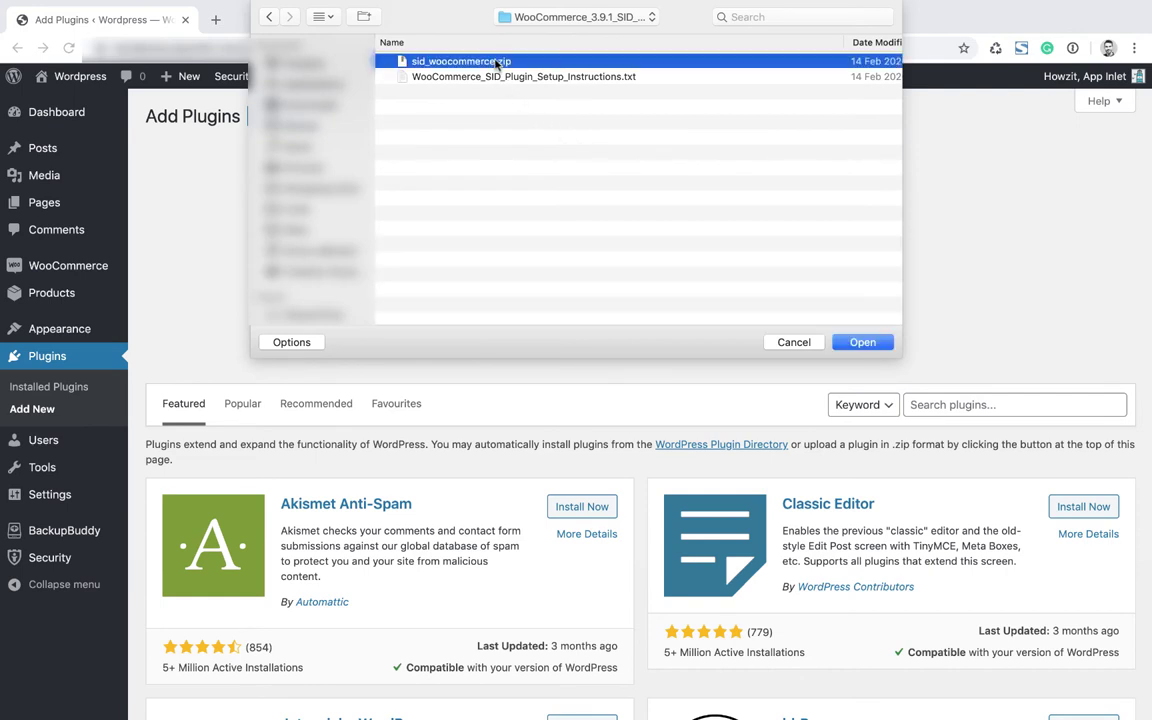
left_click(862, 343)
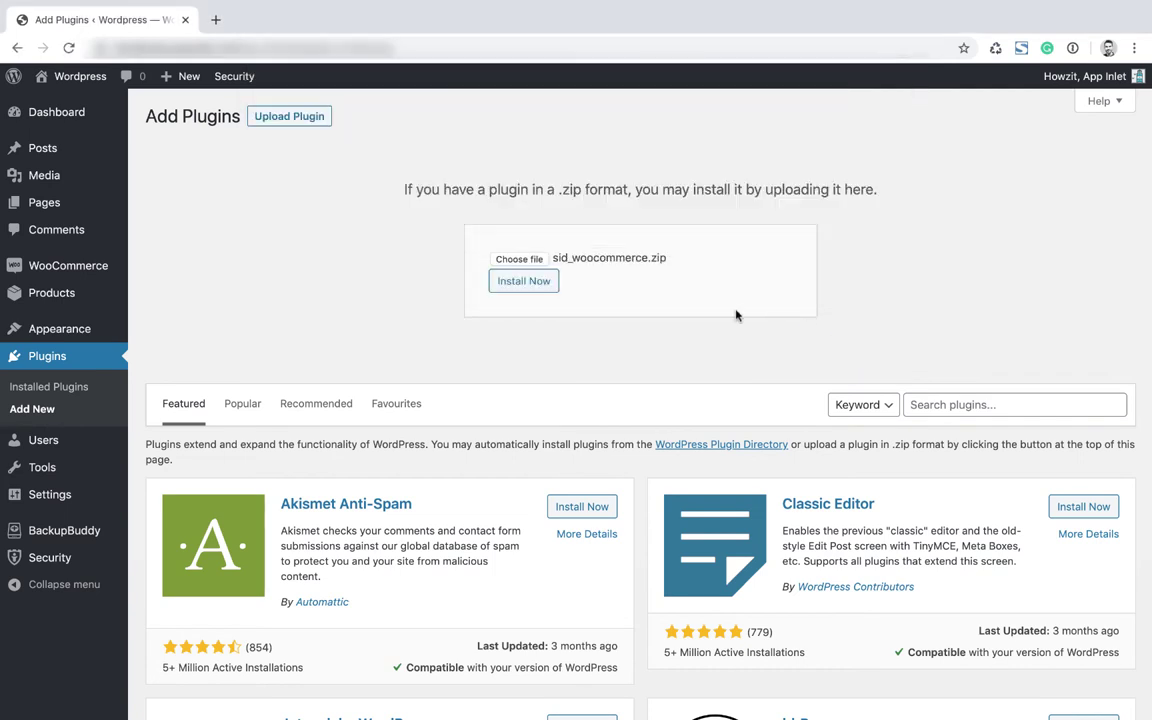
left_click(538, 290)
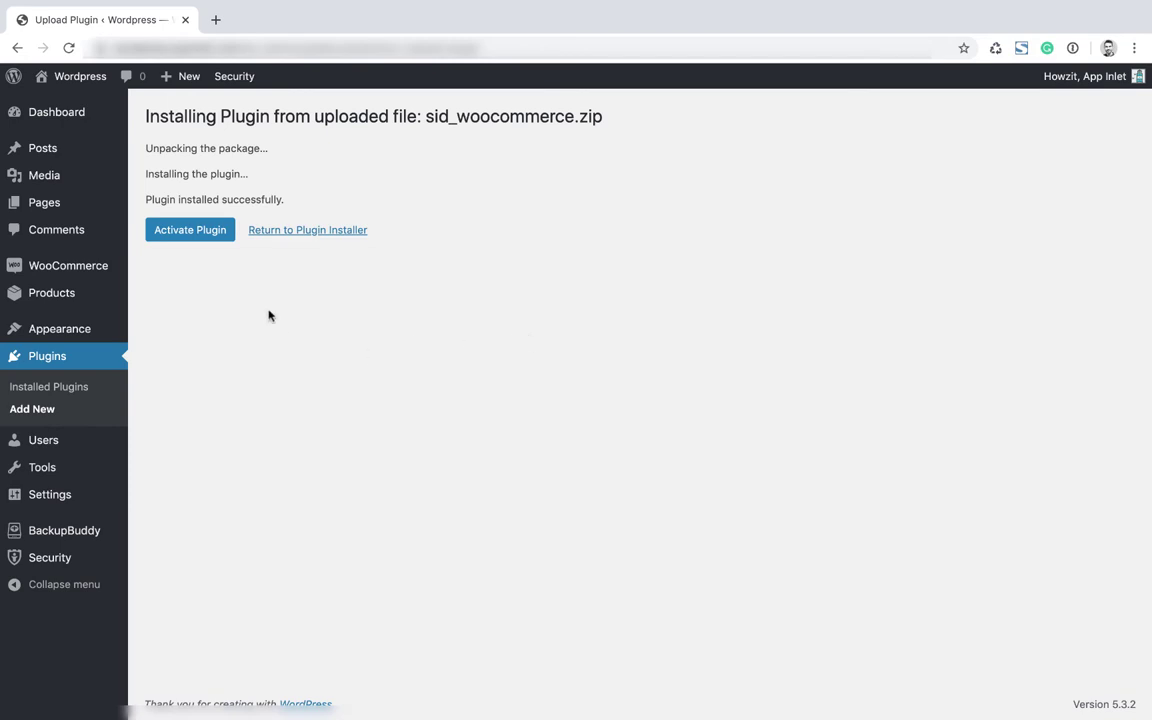
left_click(221, 232)
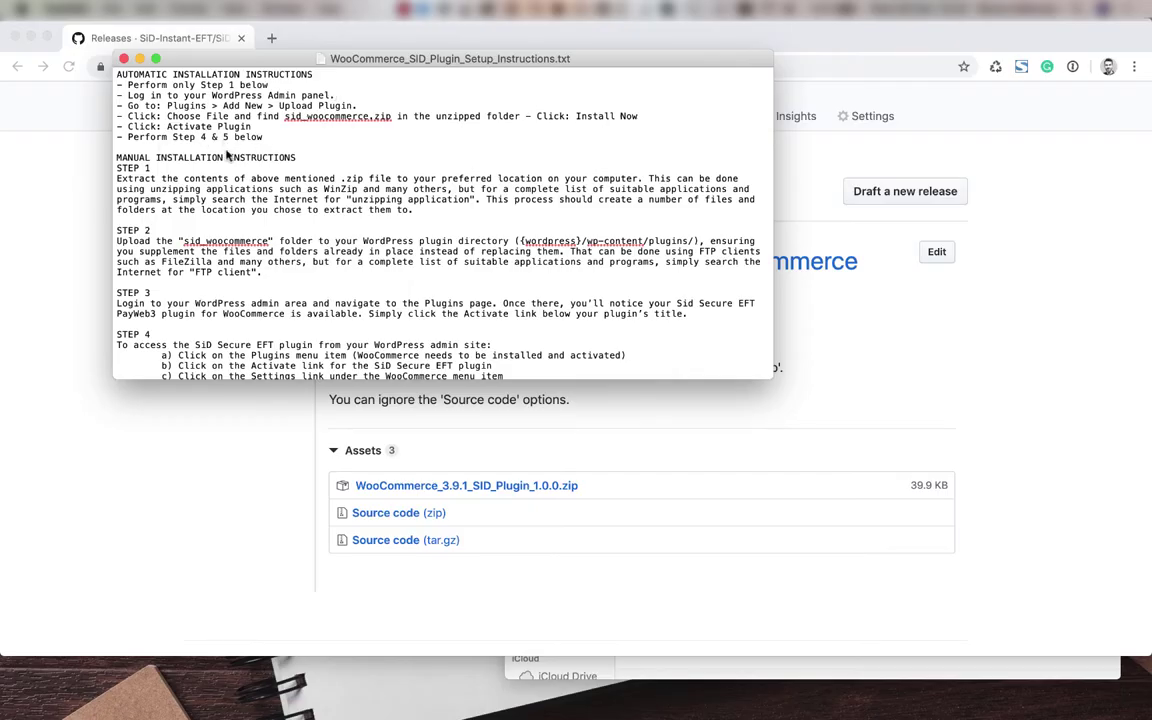
Consult the remaining setup instructions, and open the SiD Secure EFT payment method's settings in WooCommerce
scroll(205, 120, "down", 5)
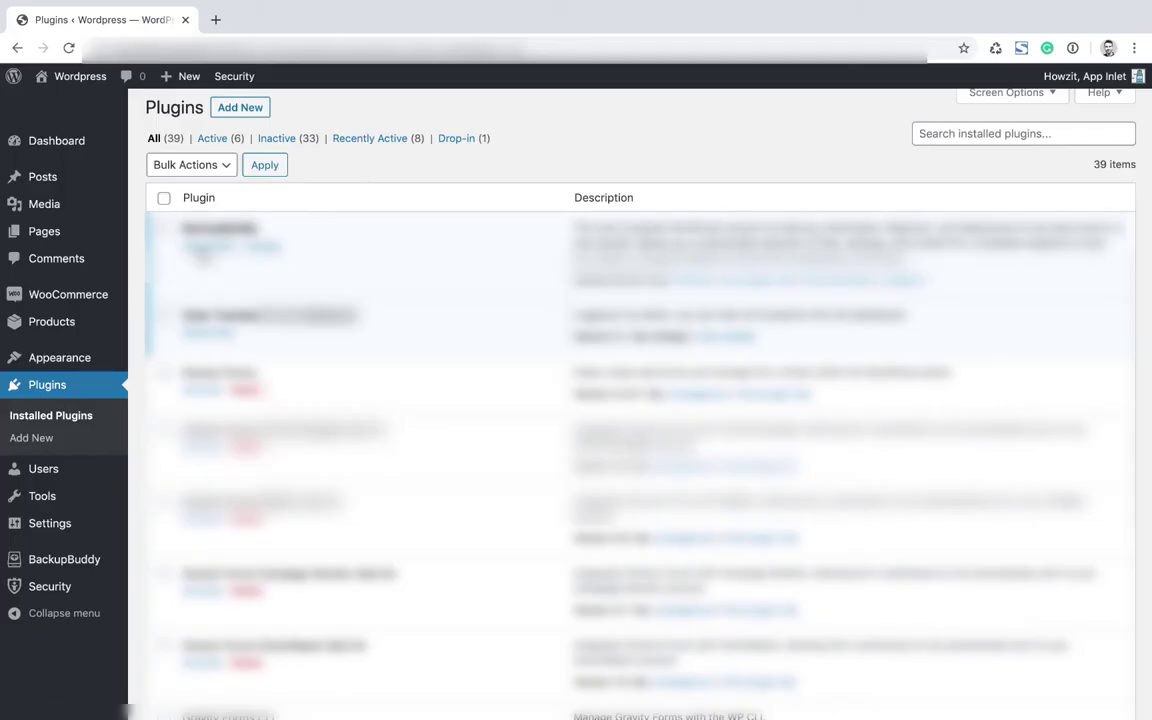
mouse_move(121, 298)
left_click(173, 372)
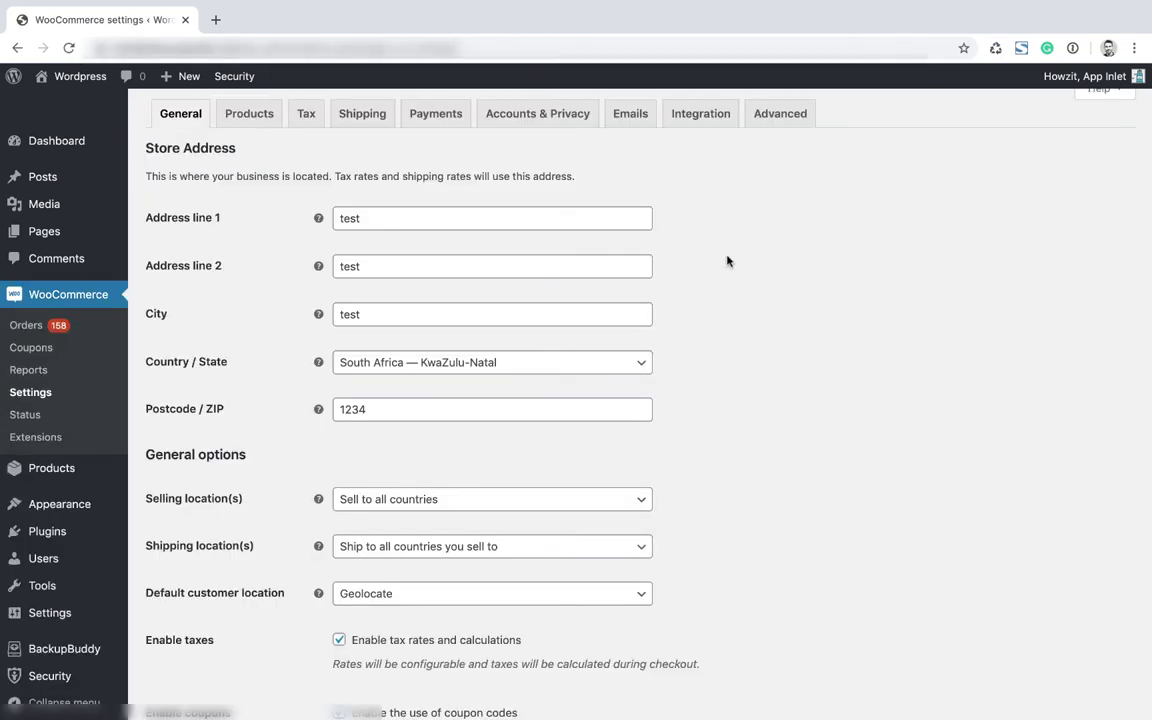
left_click(425, 114)
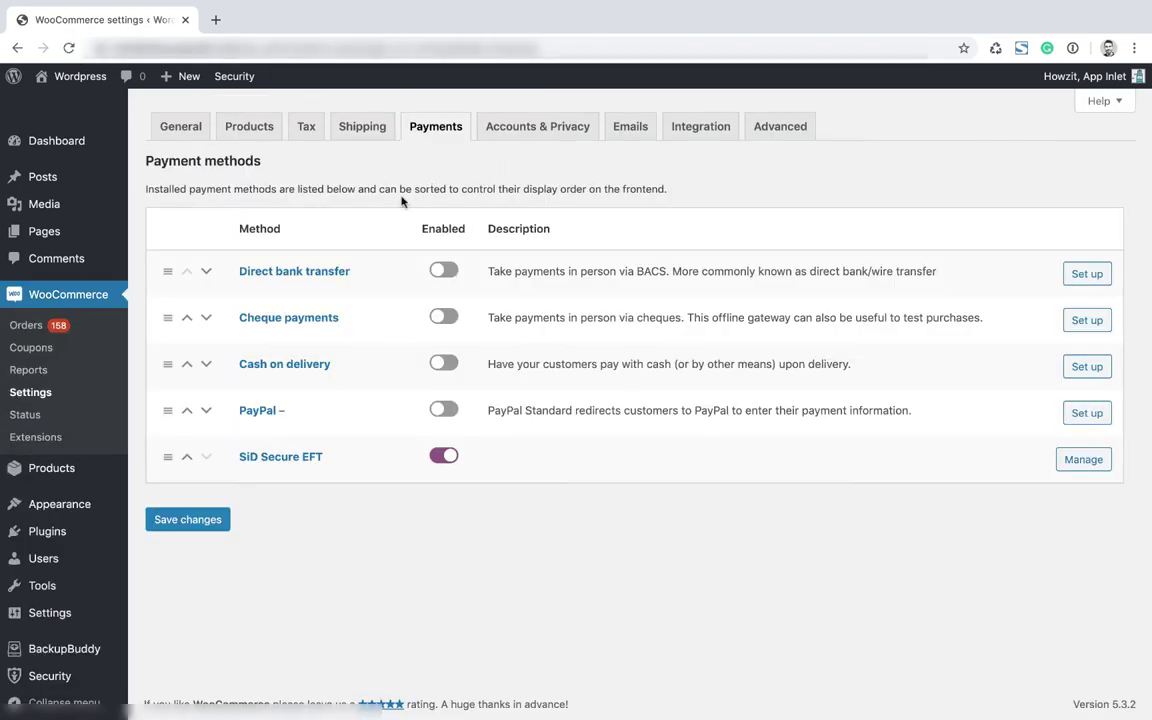
left_click(1103, 459)
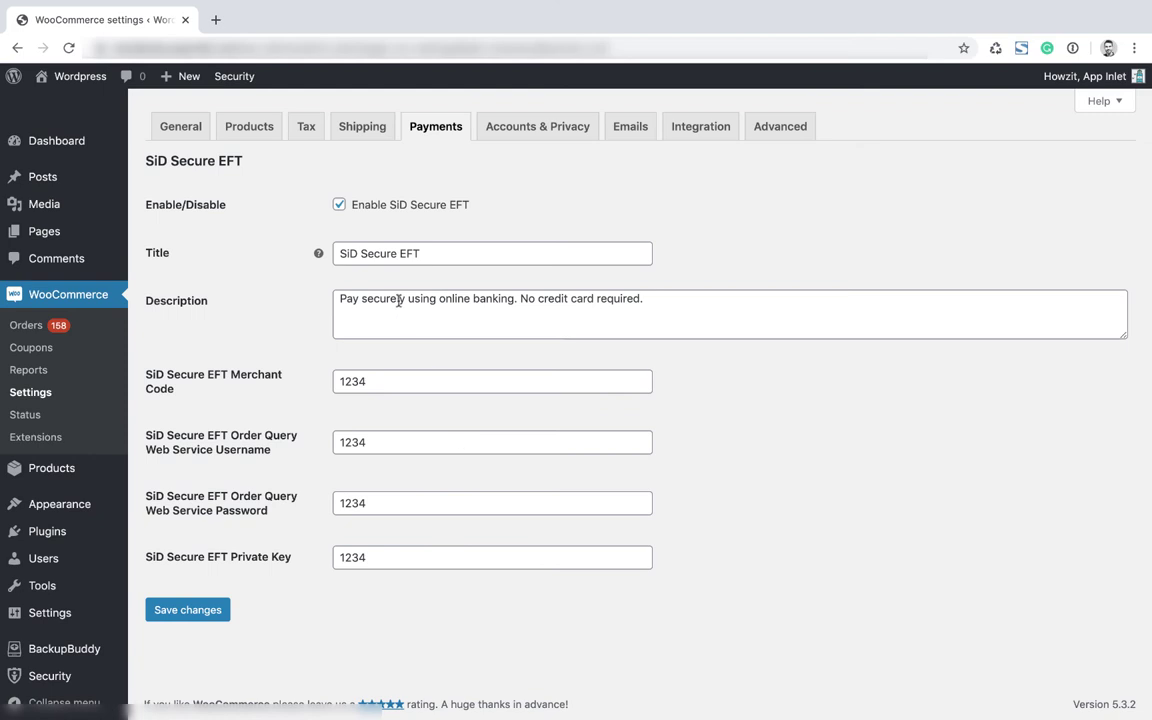
Go through the SiD Secure EFT merchant code, web service username, password and private key fields, and save the settings
double_click(392, 373)
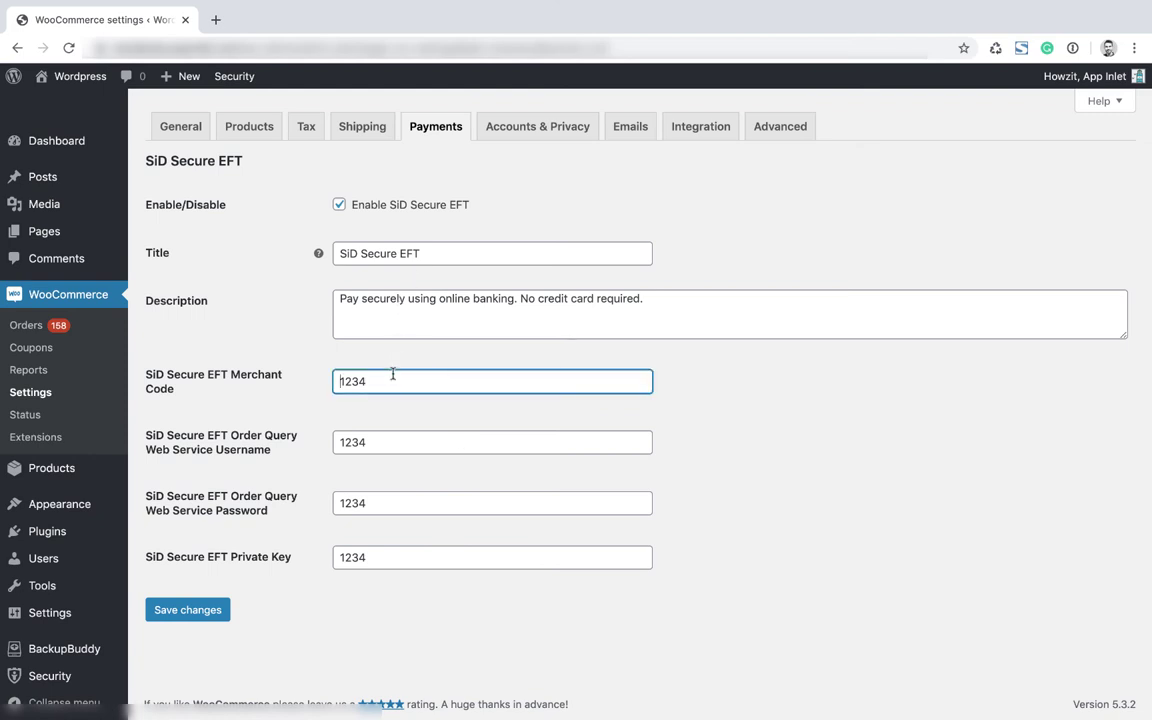
double_click(414, 442)
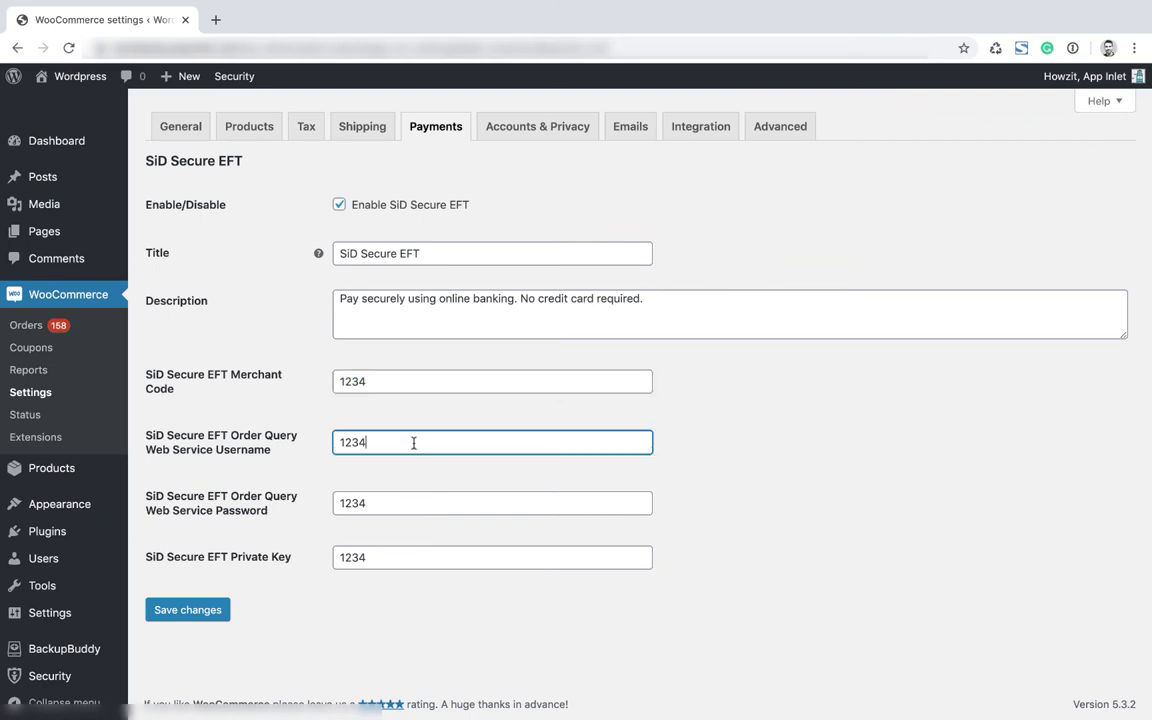
double_click(414, 505)
double_click(422, 558)
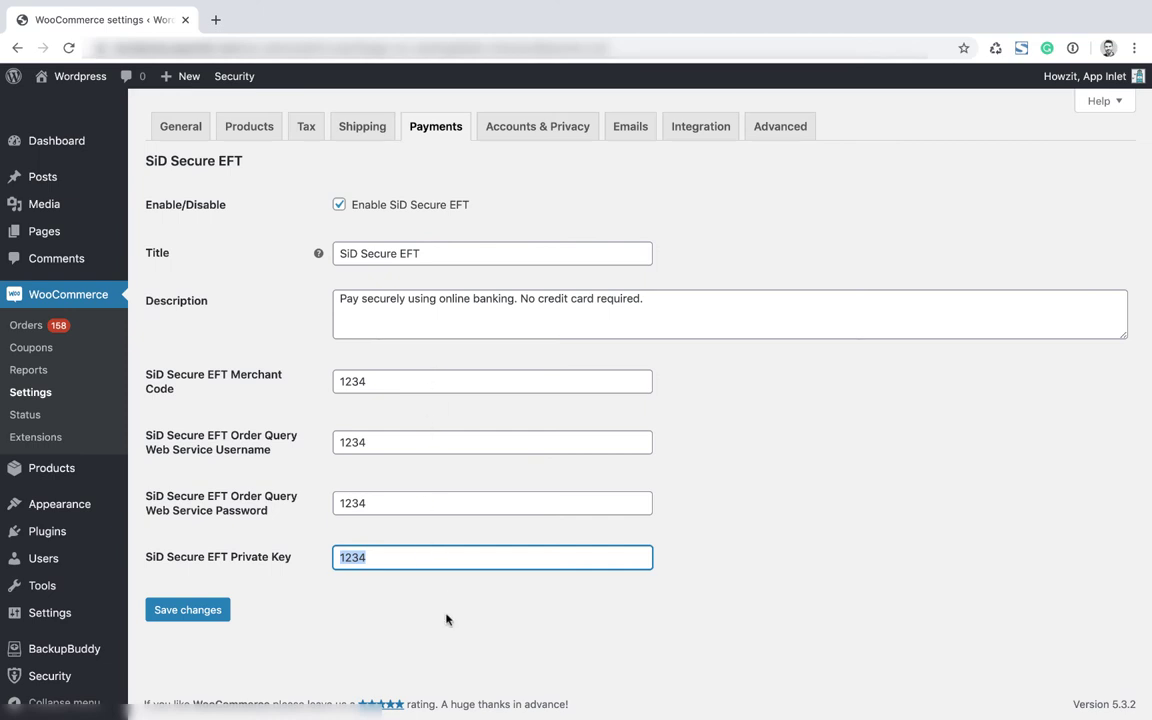
left_click(222, 613)
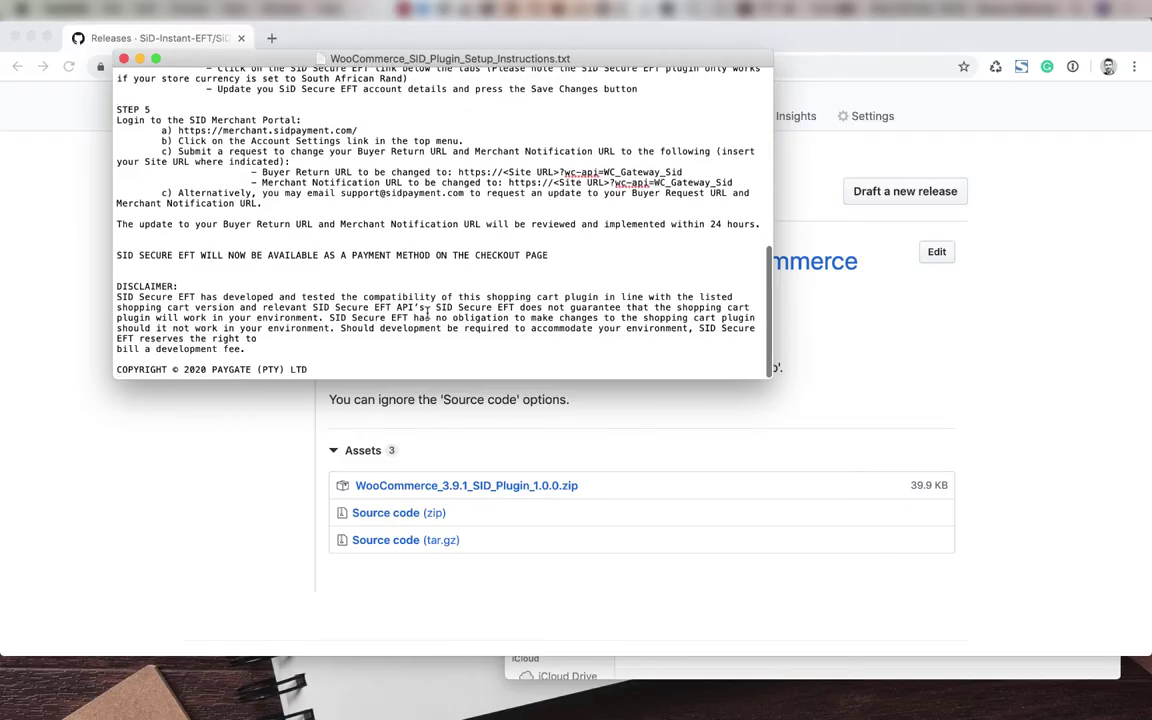
Go to merchant.sidpayment.com, the portal address given in Step 5 of the instructions, and log in with the merchant username and password
scroll(391, 260, "up", 1)
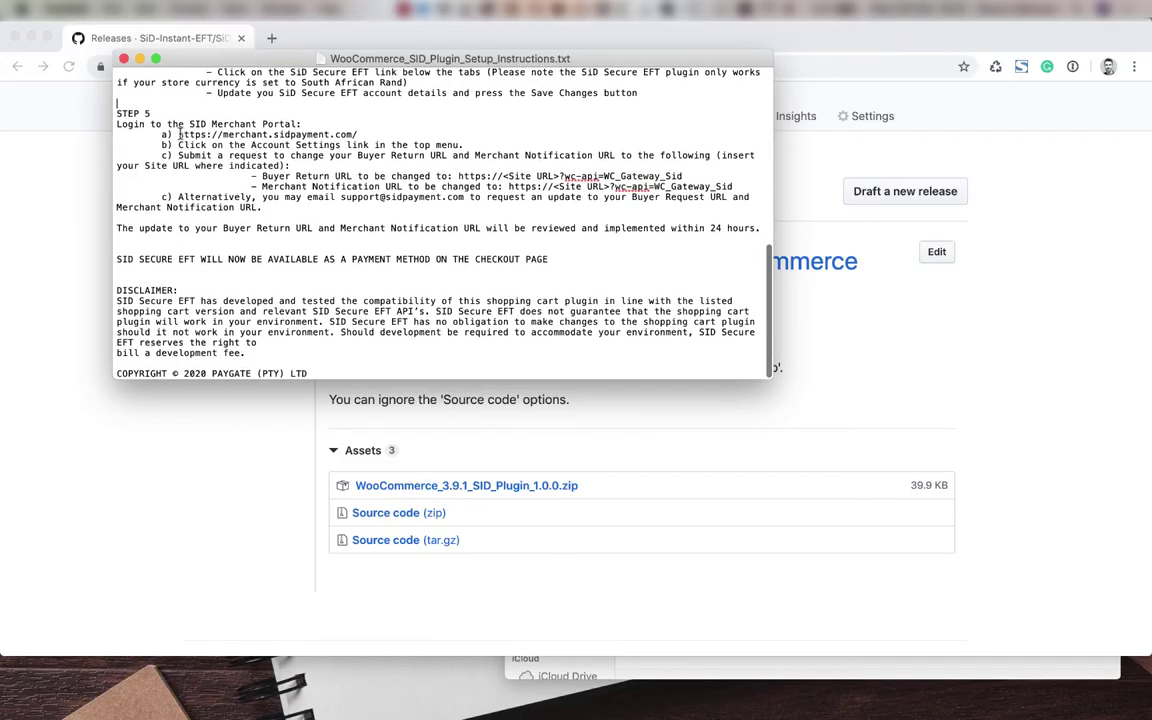
left_click_drag(180, 134, 370, 133)
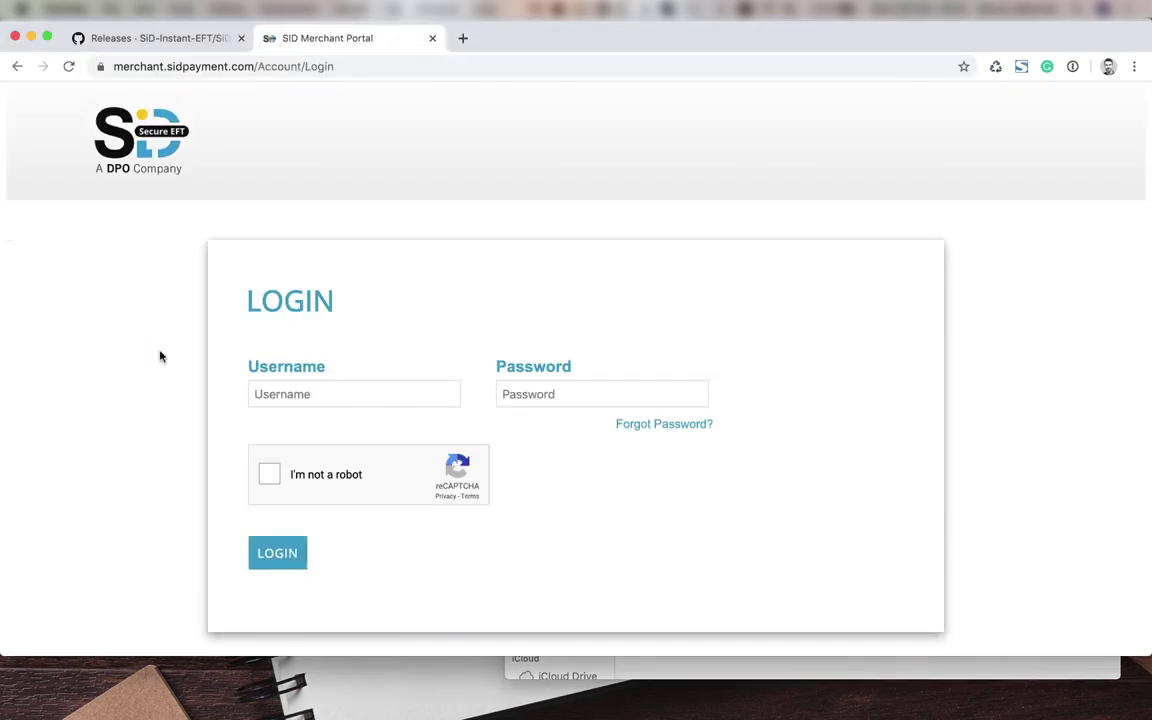
left_click(339, 393)
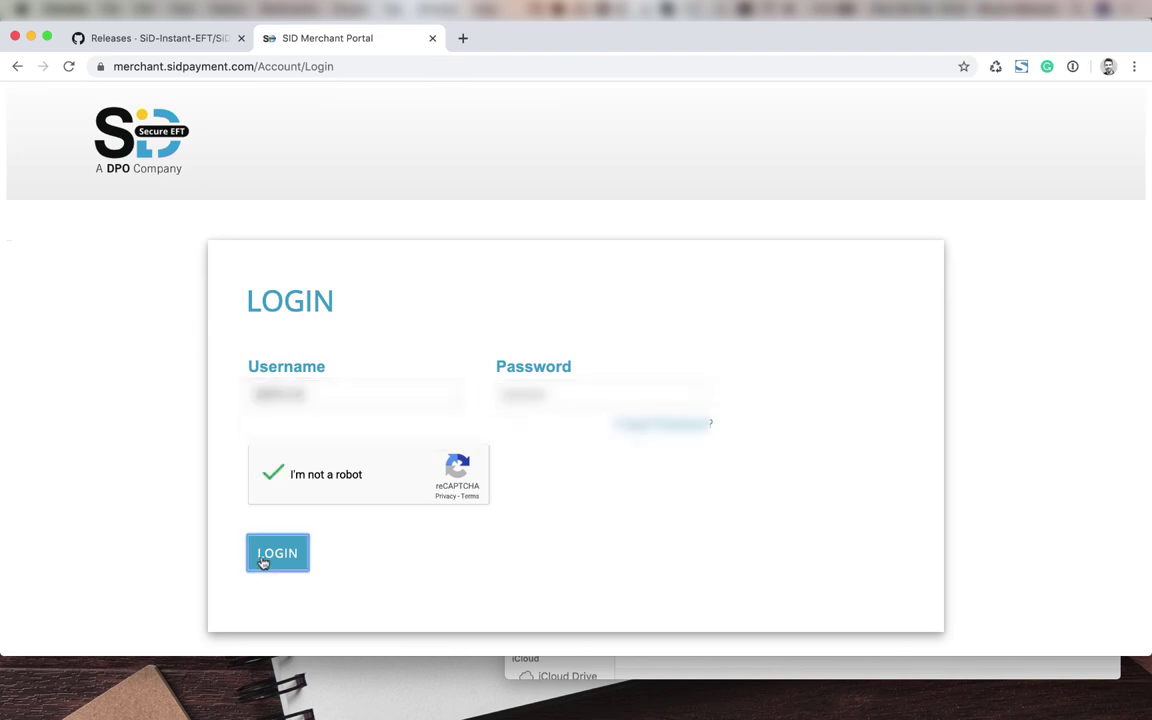
left_click(262, 556)
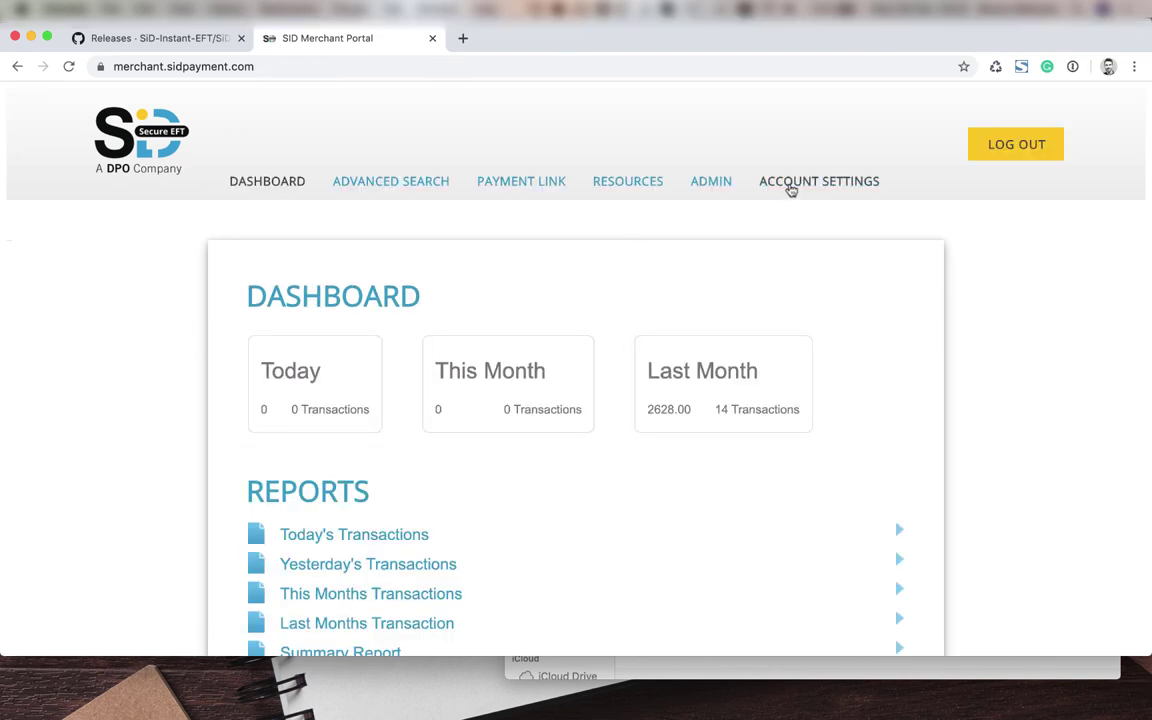
Open the Buyer Return URL account setting and choose to redirect the buyer back to the website after payment
left_click(790, 190)
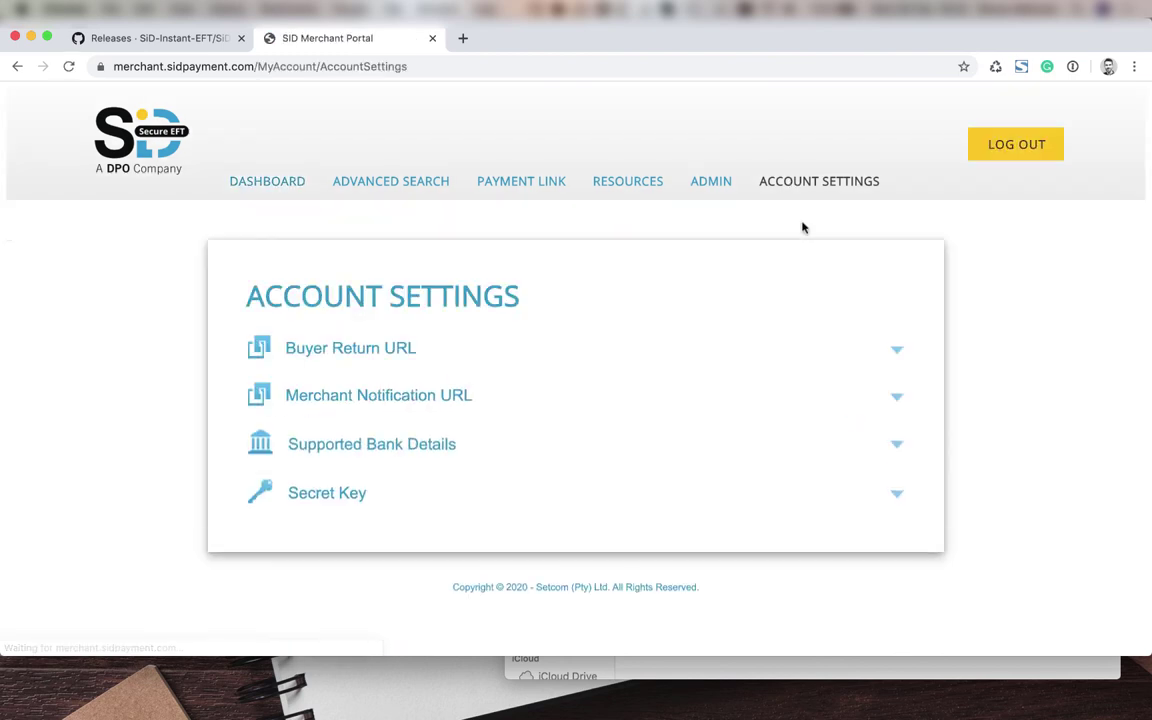
left_click(413, 350)
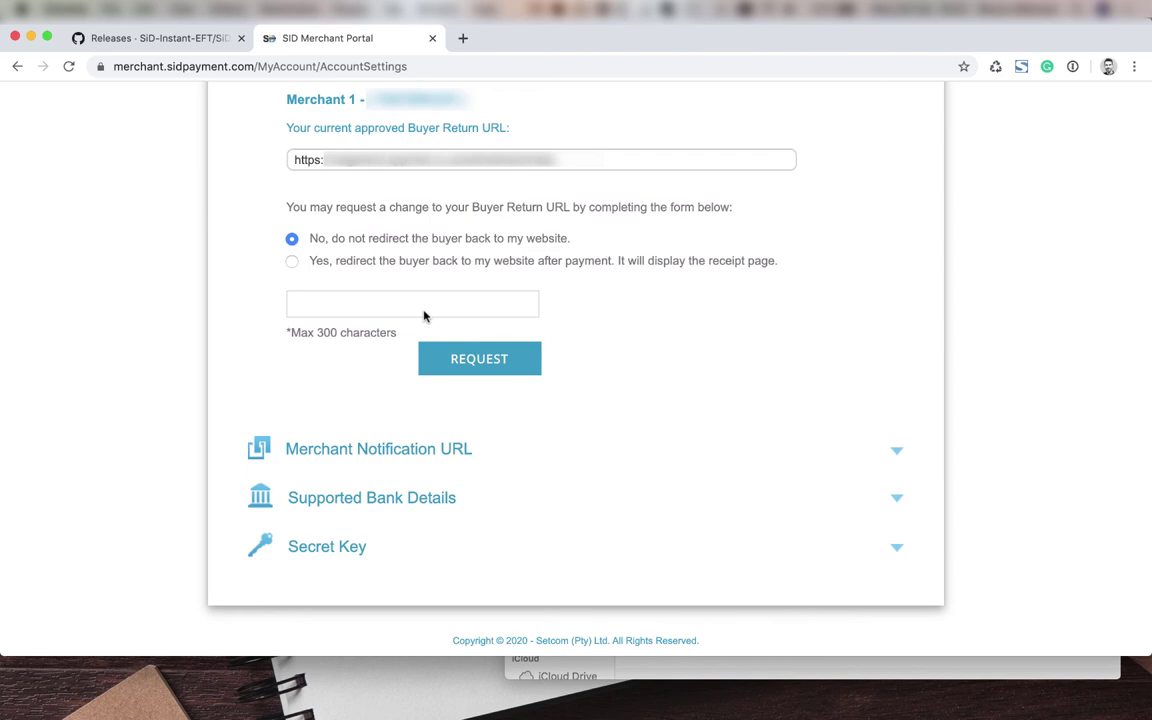
left_click(291, 261)
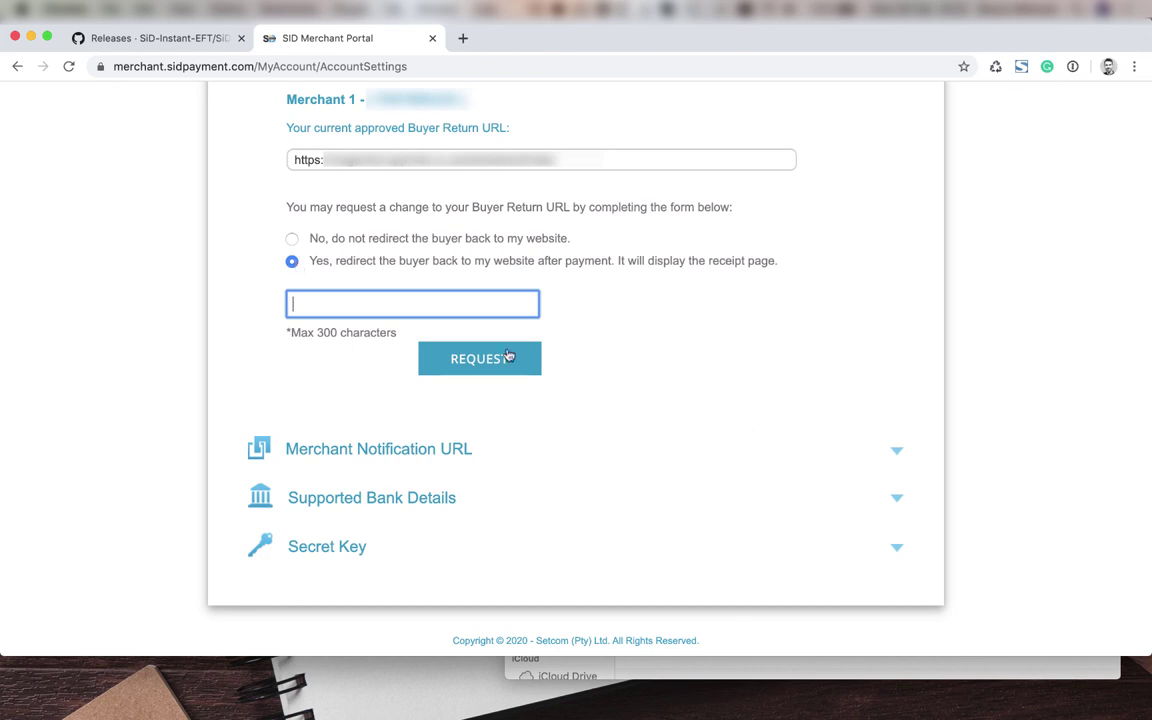
key("super+v")
left_click_drag(328, 306, 392, 306)
key("BackSpace")
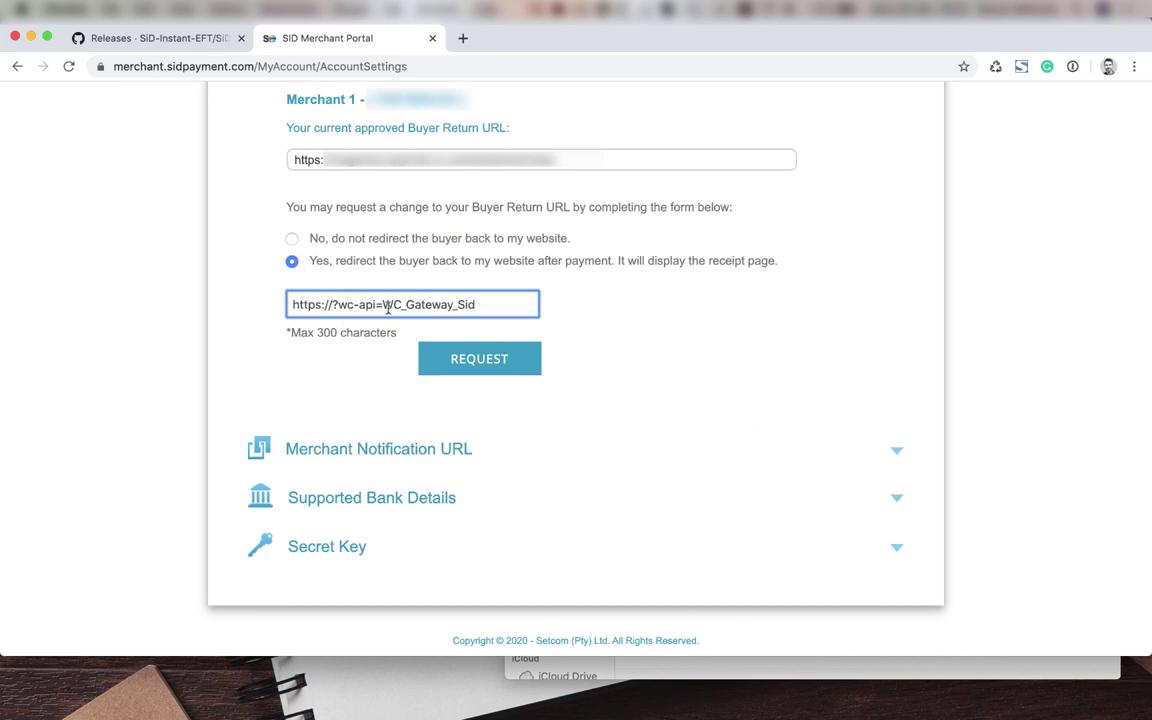
double_click(326, 305)
key("super+v")
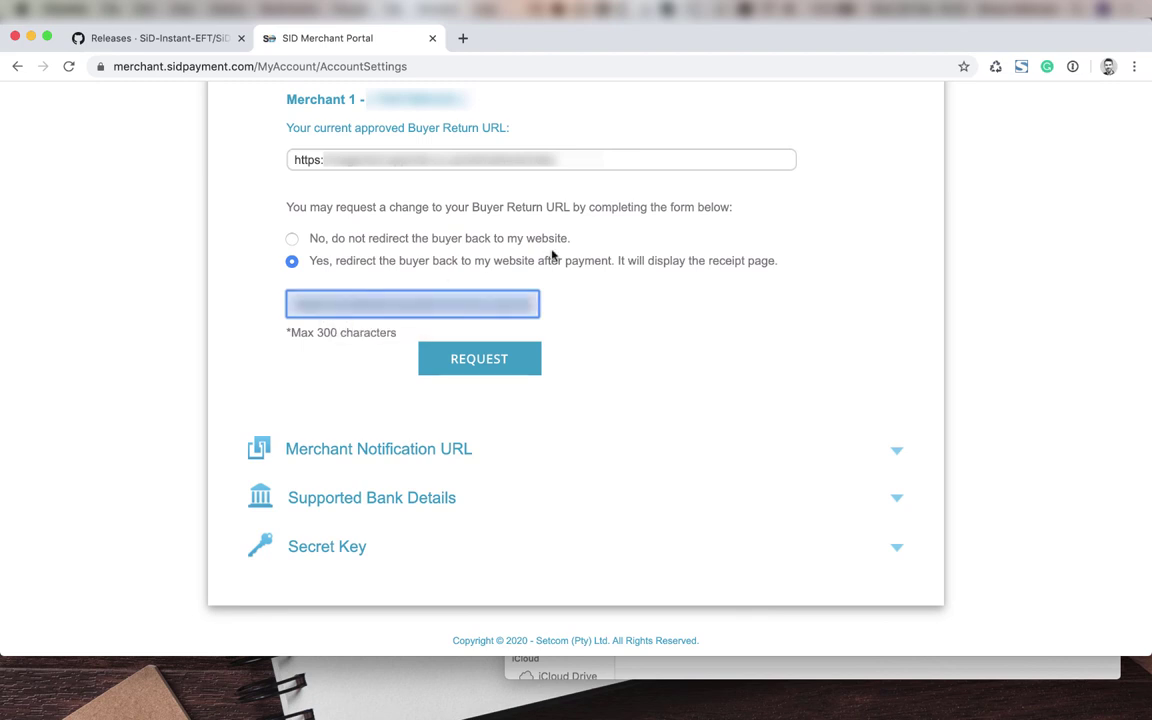
left_click(458, 357)
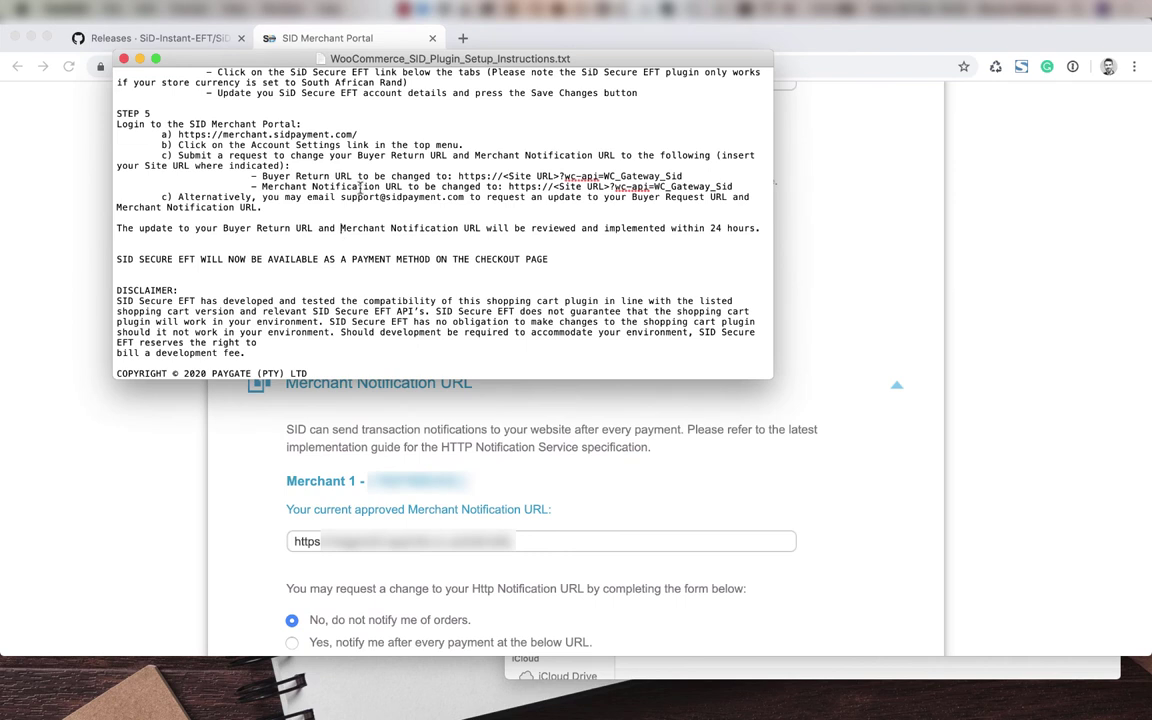
Review the instruction for requesting the Buyer Return and Merchant Notification URL updates from the support team by e-mail
left_click_drag(341, 197, 467, 197)
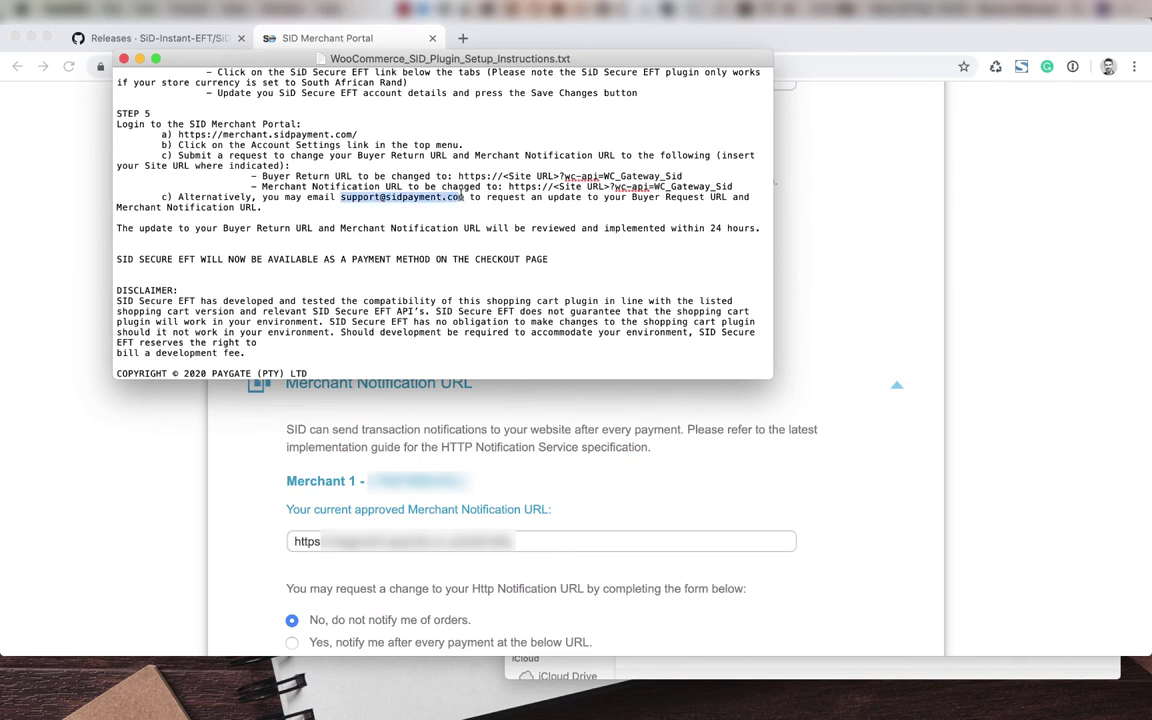
left_click(535, 240)
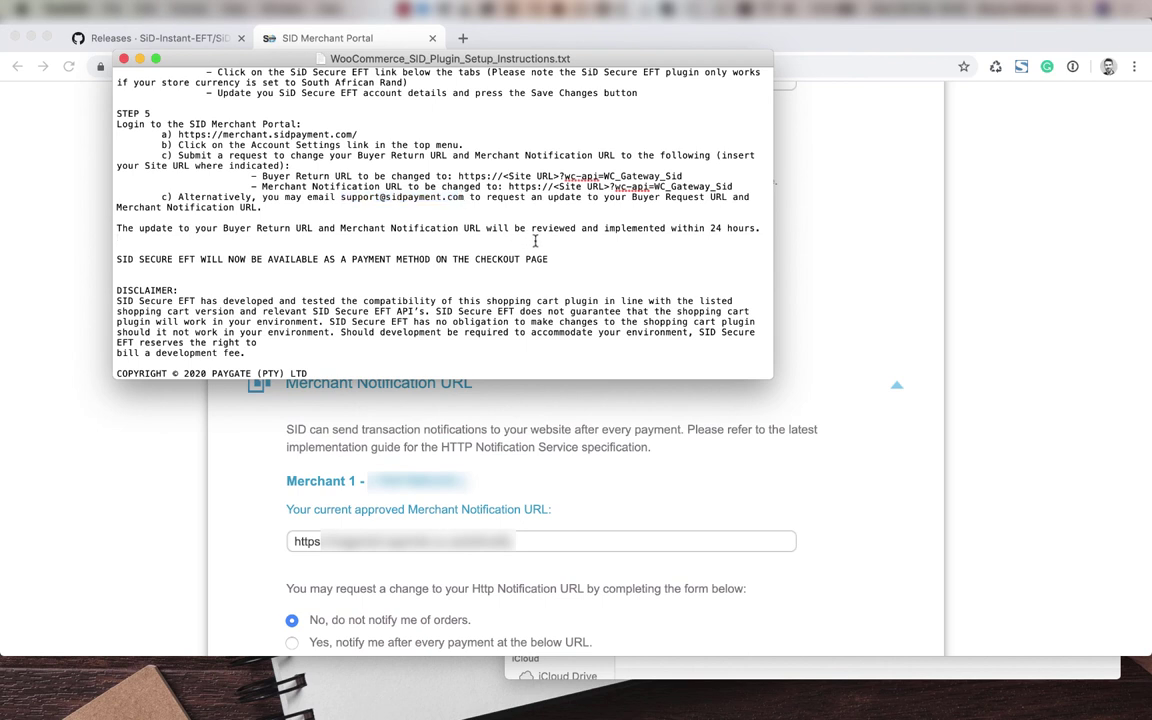